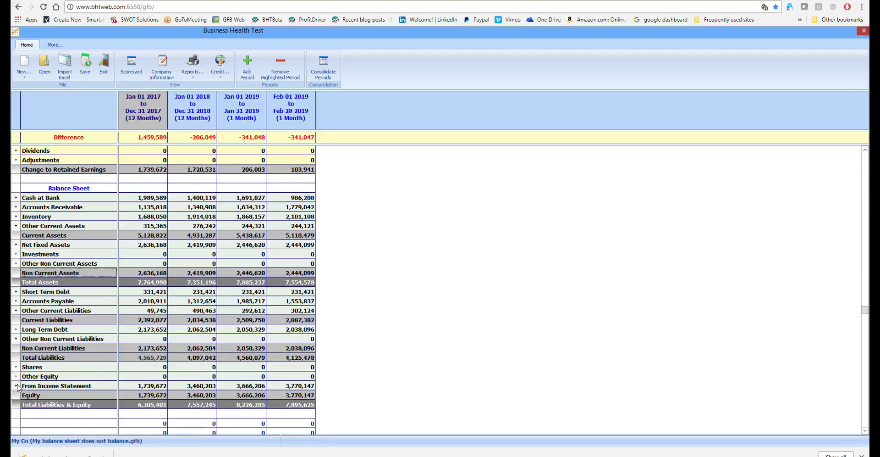
# - Open the From Income Statement detail and consult the Period 1 opening equity calculation on the presentation slide
pyautogui.click(17, 386)
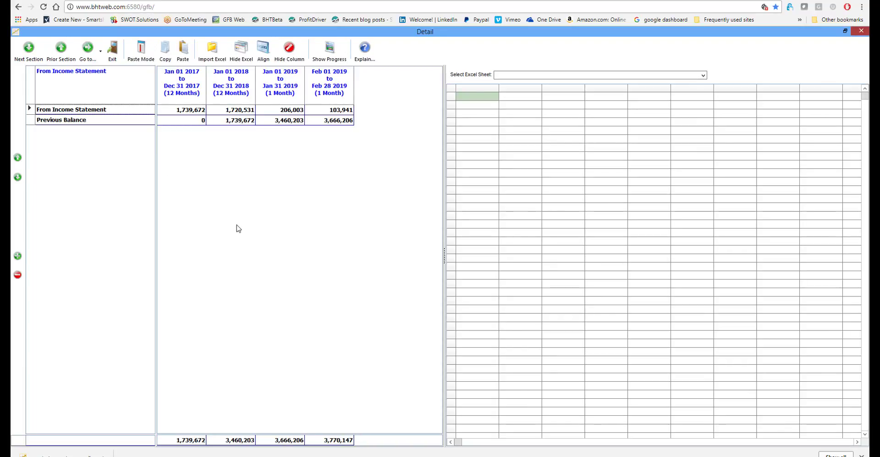
pyautogui.hotkey('alt', 'Tab')
pyautogui.hotkey('alt', 'Tab')
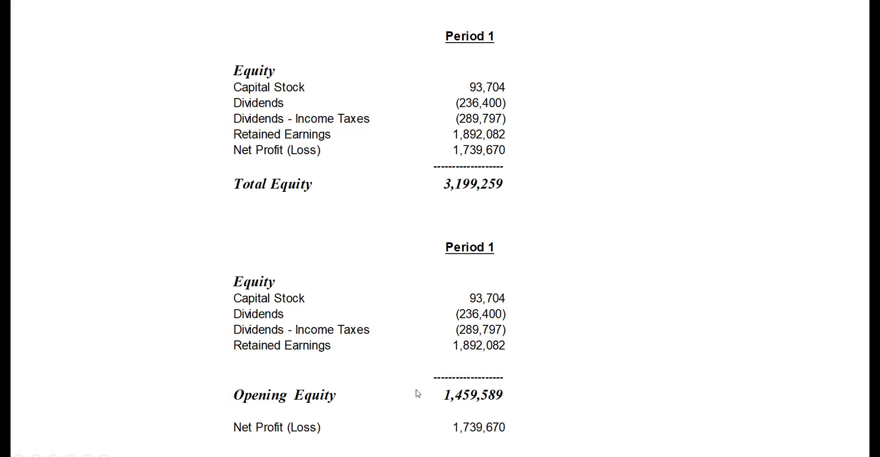
pyautogui.hotkey('alt', 'Tab')
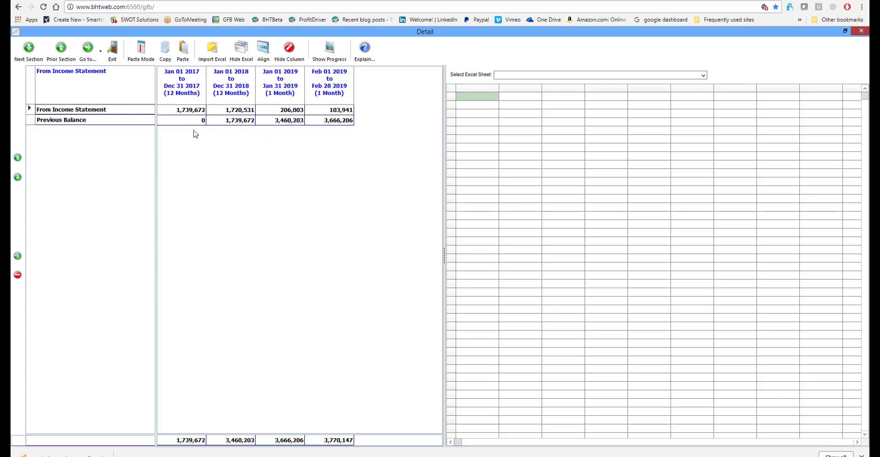
# - Set the Previous Balance for the Jan–Dec 2017 period to 1,459,589 and exit the detail view
pyautogui.click(187, 120)
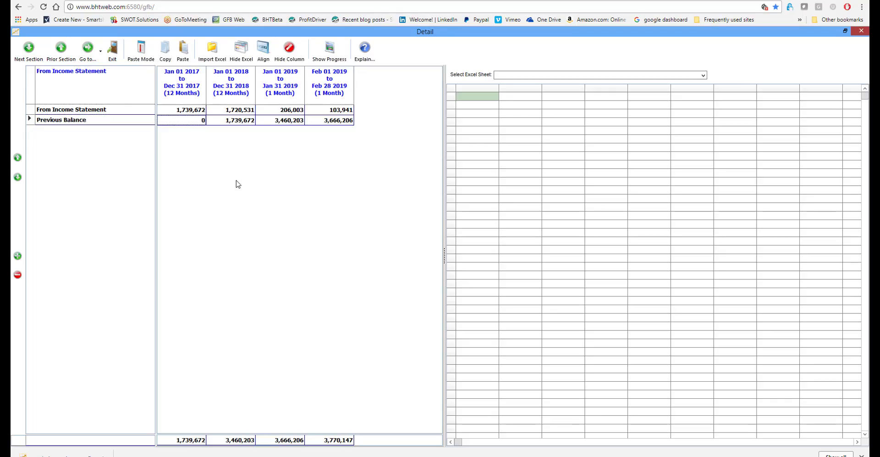
pyautogui.write('1459589')
pyautogui.click(235, 120)
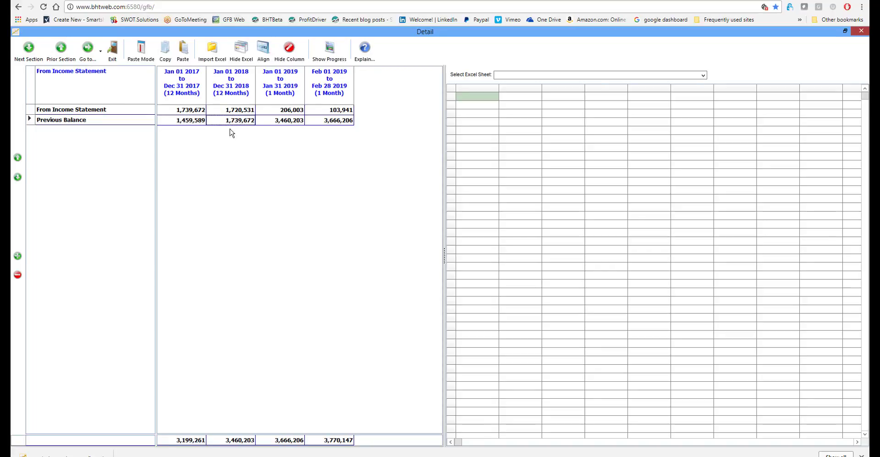
pyautogui.click(114, 62)
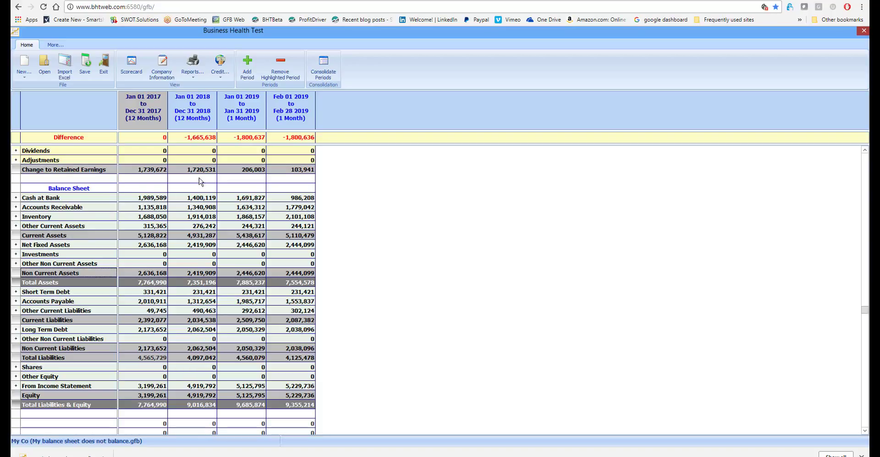
# - Enter dividends of 1,665,638 for the Jan–Dec 2018 period
pyautogui.click(203, 153)
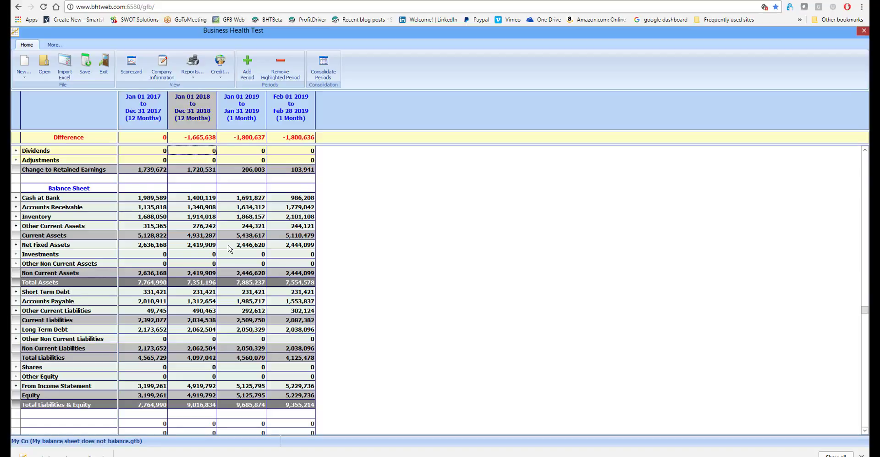
pyautogui.write('1,')
pyautogui.write('665,638')
pyautogui.press('Return')
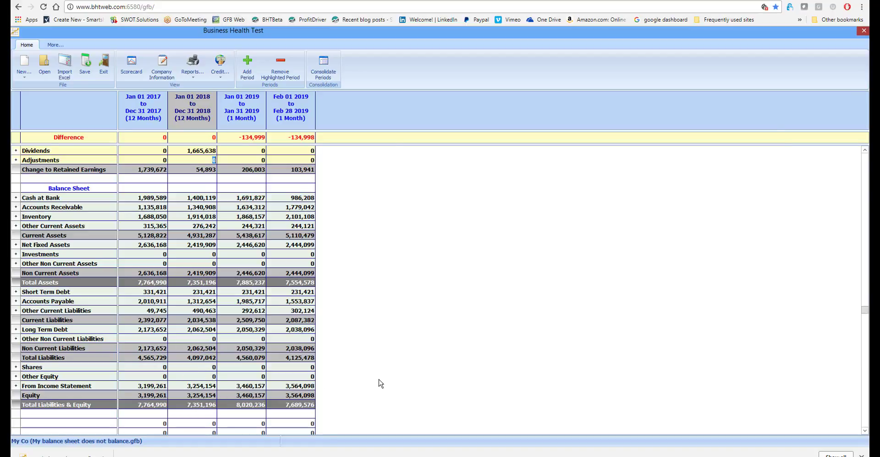
# - Switch to the Excel workbook, check the Year 2 Total Equity on the Balance sheet worksheet, and return to Business Health Test
pyautogui.hotkey('alt', 'Tab')
pyautogui.hotkey('alt', 'Tab')
pyautogui.hotkey('alt', 'Tab')
pyautogui.hotkey('alt', 'Tab')
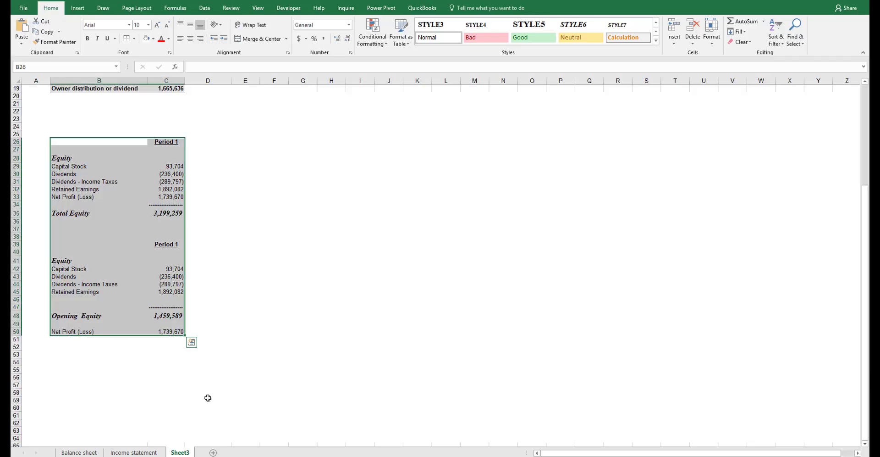
pyautogui.click(91, 452)
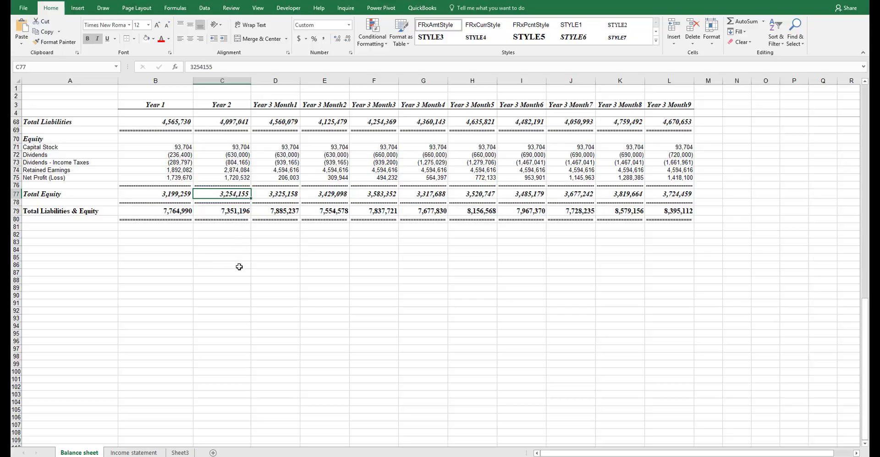
pyautogui.hotkey('alt', 'Tab')
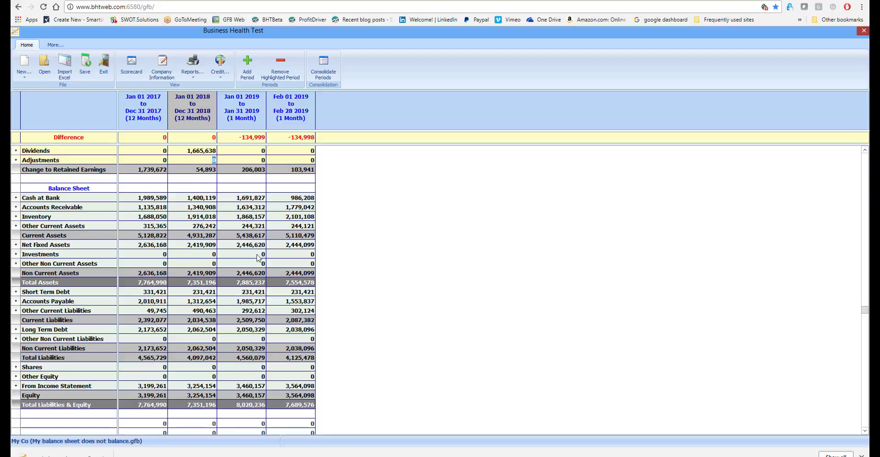
# - Enter dividends of 134,999 for the January 2019 period
pyautogui.click(250, 152)
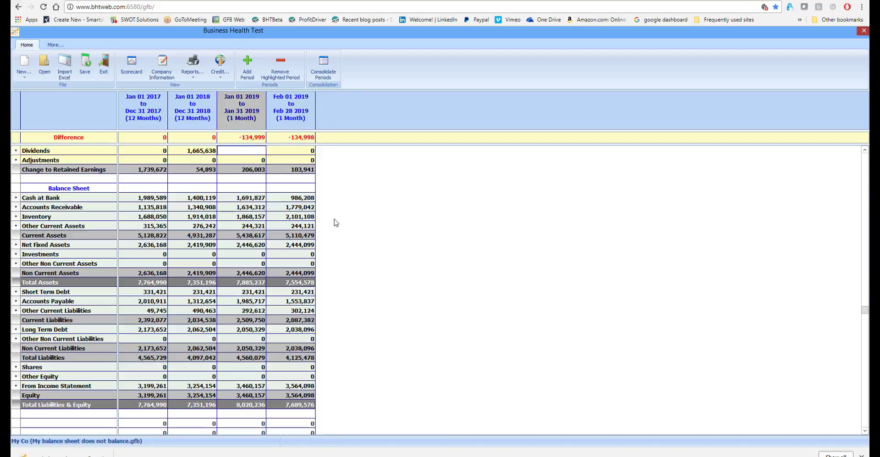
pyautogui.write('13')
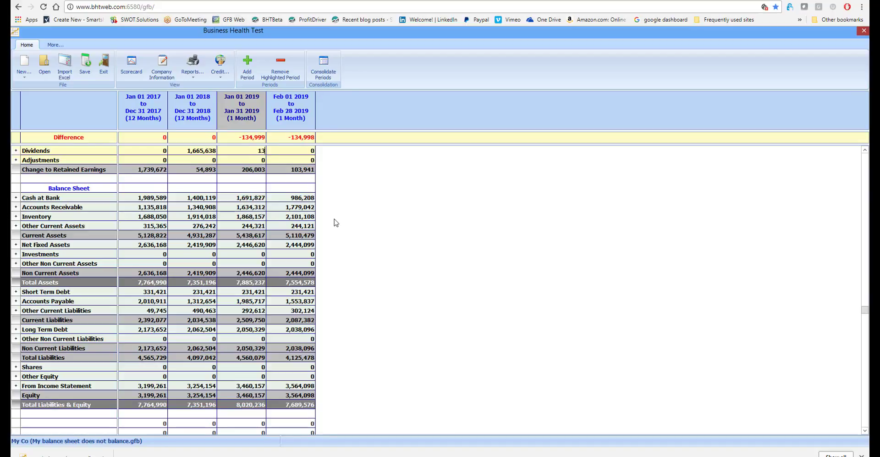
pyautogui.write('4999')
pyautogui.press('Return')
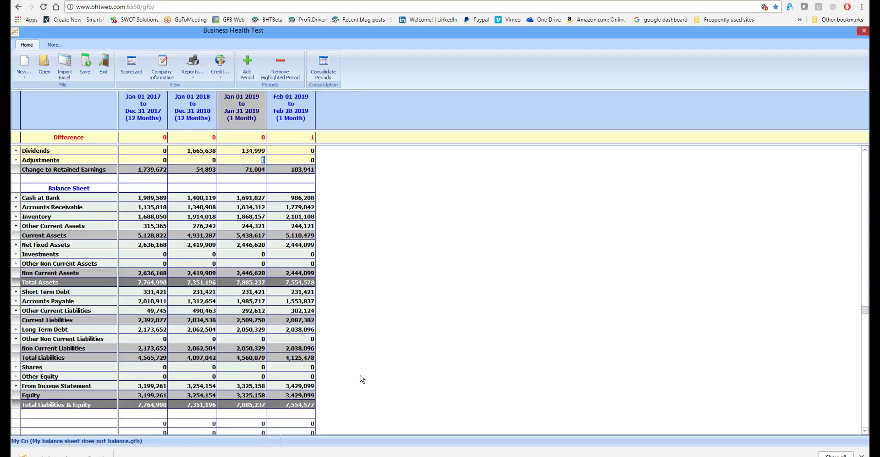
# - Switch to the Excel workbook, check Total Equity for Year 3 Month1, and return to Business Health Test
pyautogui.hotkey('alt', 'Tab')
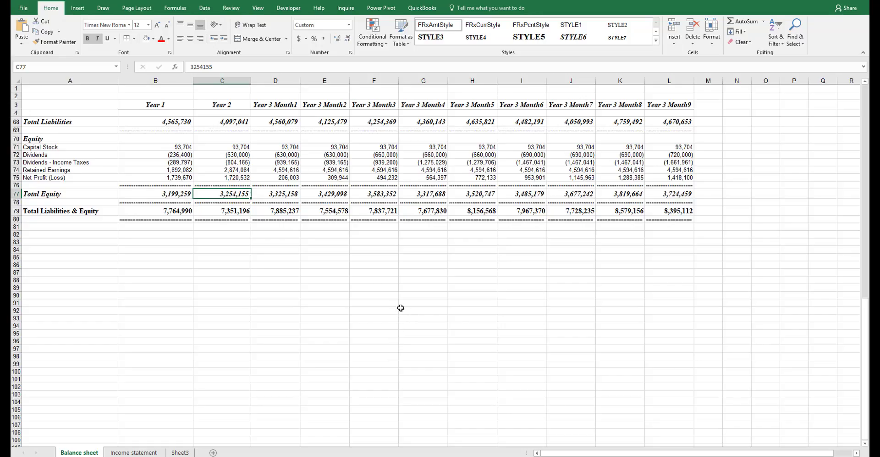
pyautogui.click(283, 194)
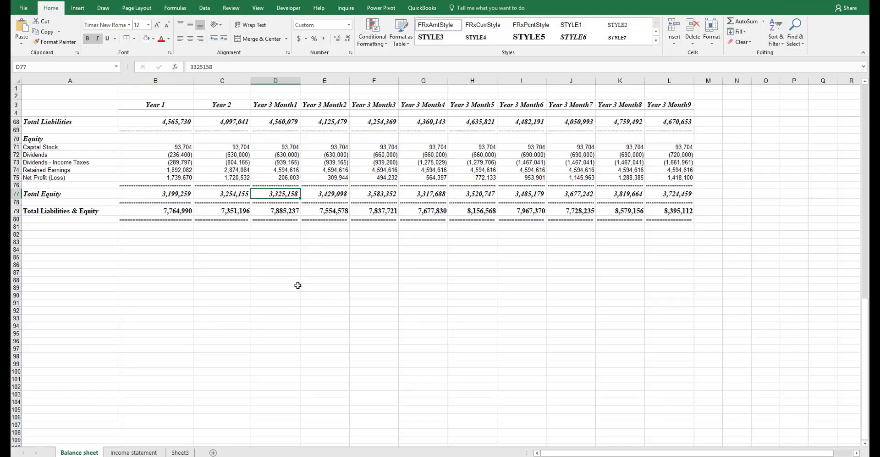
pyautogui.hotkey('alt', 'Tab')
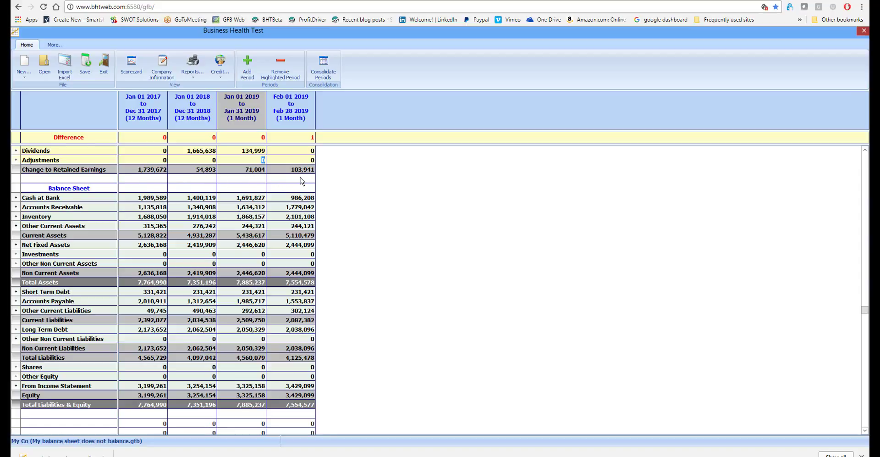
# - Examine the rows from Net Income to Change to Retained Earnings above the balance sheet
pyautogui.click(865, 150)
pyautogui.click(865, 150)
pyautogui.click(865, 149)
pyautogui.click(865, 150)
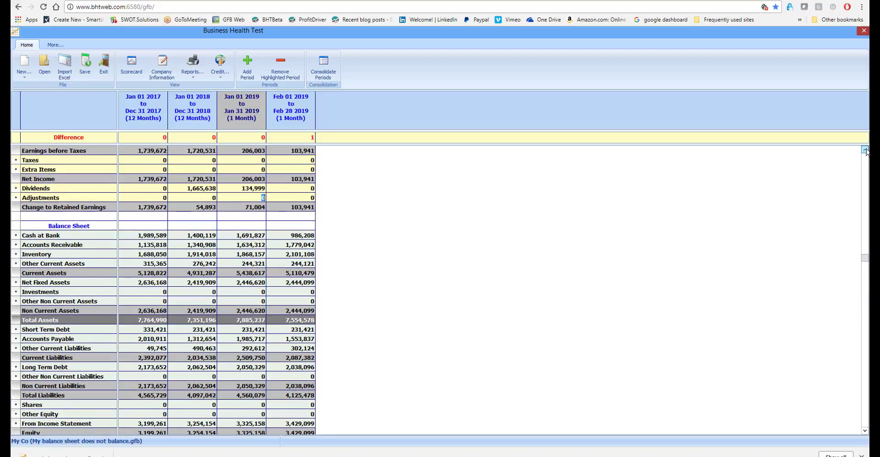
pyautogui.click(865, 150)
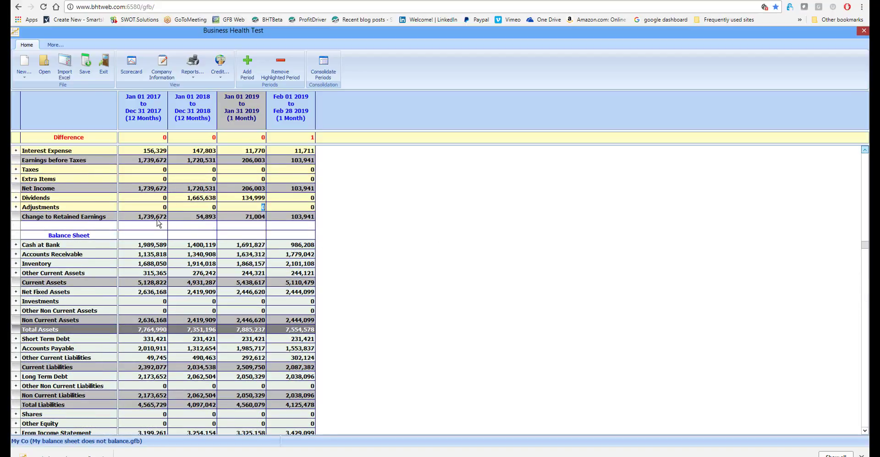